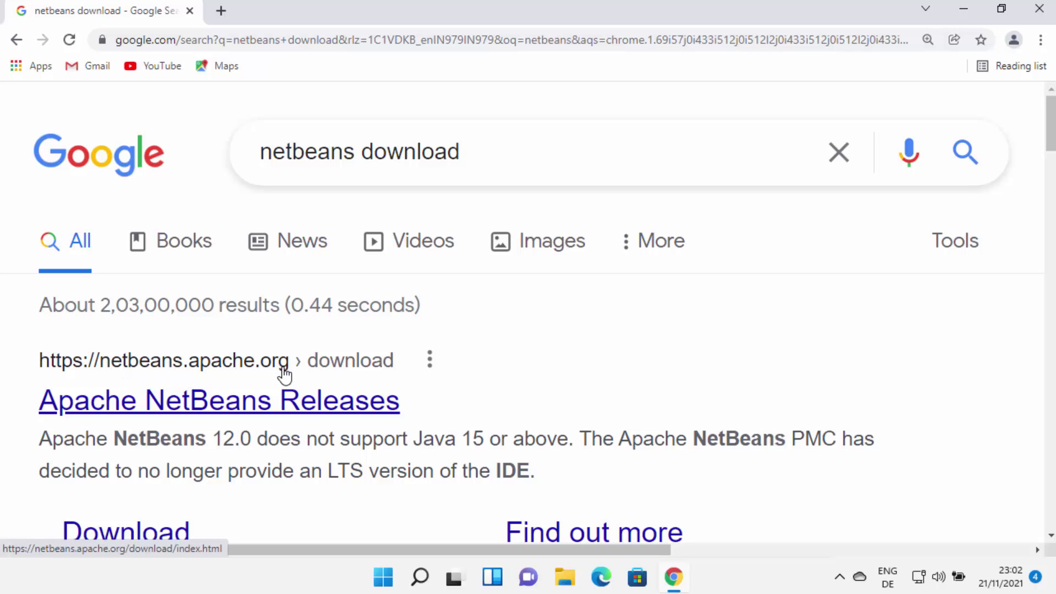
# Step: Open the Apache NetBeans Releases page and browse its list of releases
pyautogui.click(308, 406)
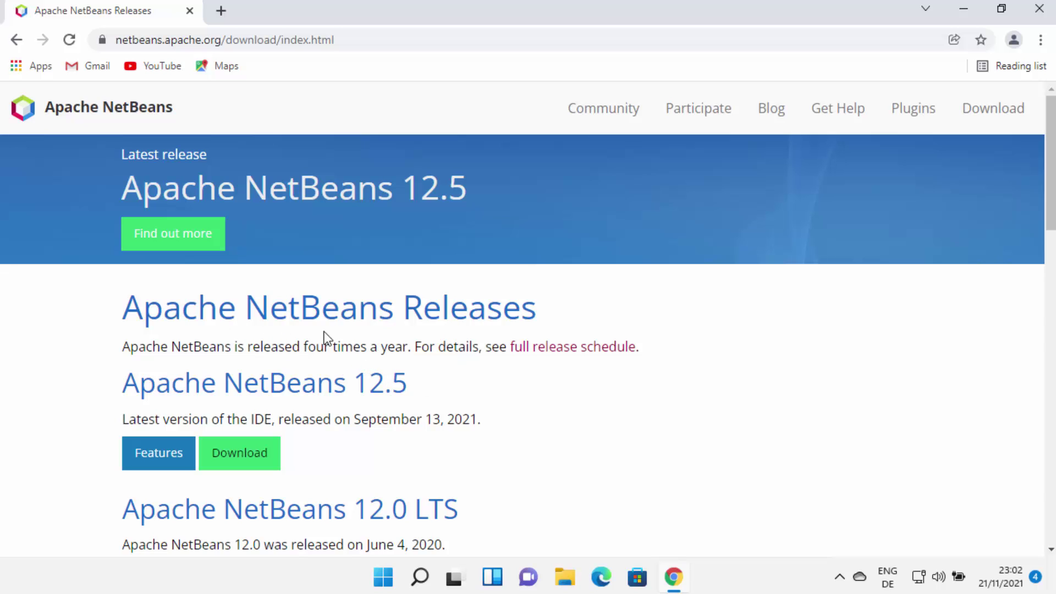
pyautogui.scroll(-4, 380, 336)
pyautogui.scroll(-5, 381, 338)
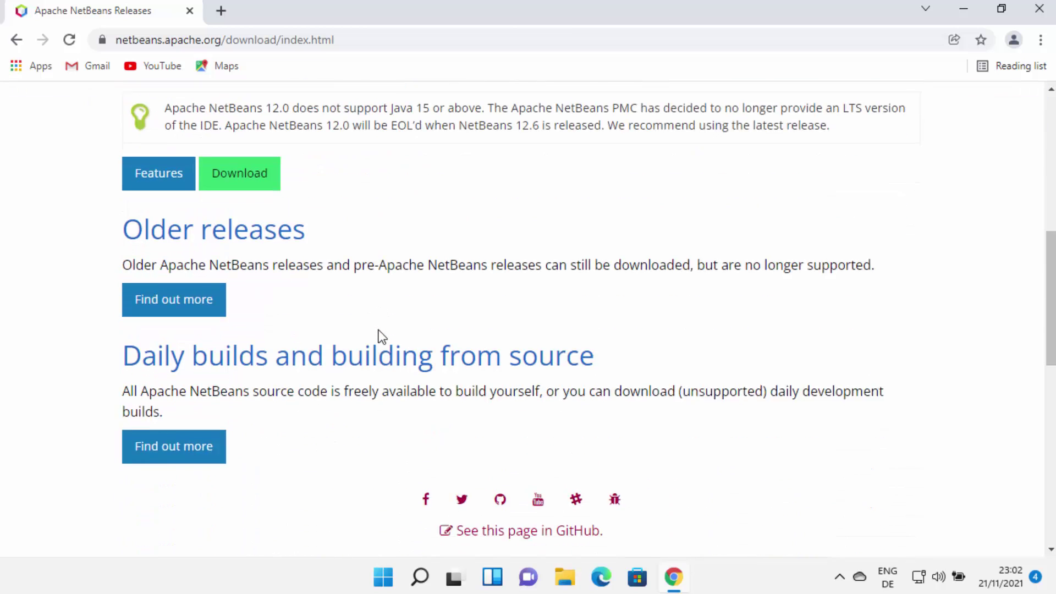
pyautogui.scroll(6, 379, 333)
pyautogui.scroll(3, 380, 329)
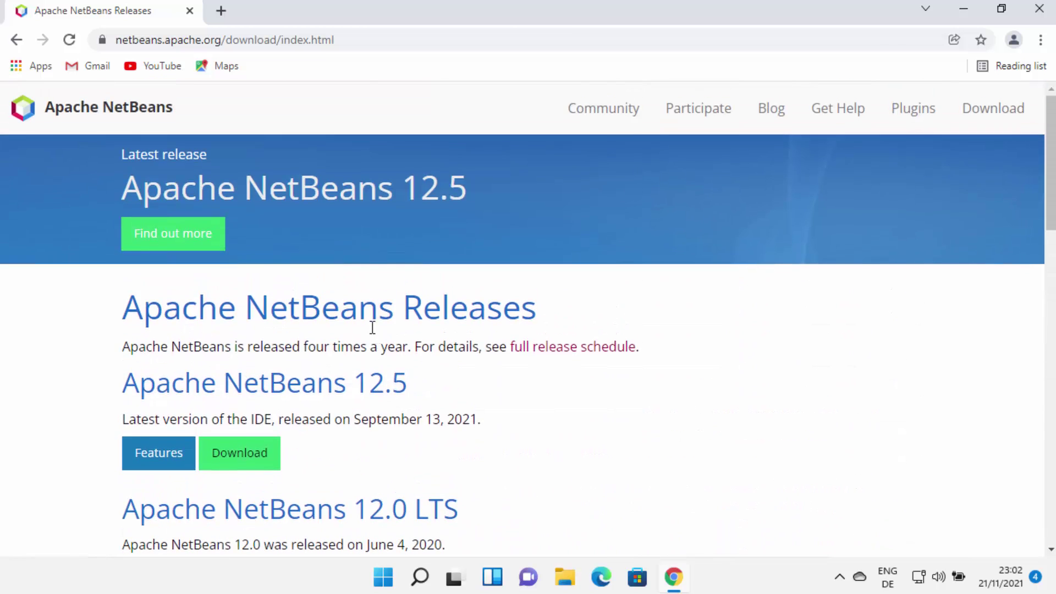
pyautogui.moveTo(112, 387); pyautogui.dragTo(407, 390)
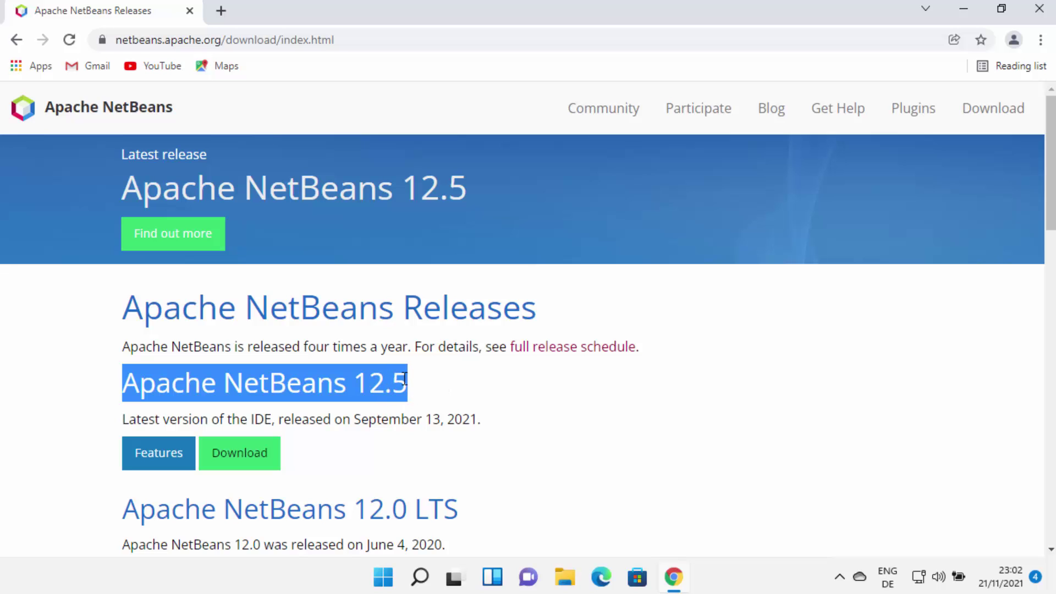
pyautogui.scroll(-1, 404, 378)
# Step: Find Apache NetBeans 12.0 LTS and open its download page
pyautogui.click(398, 379)
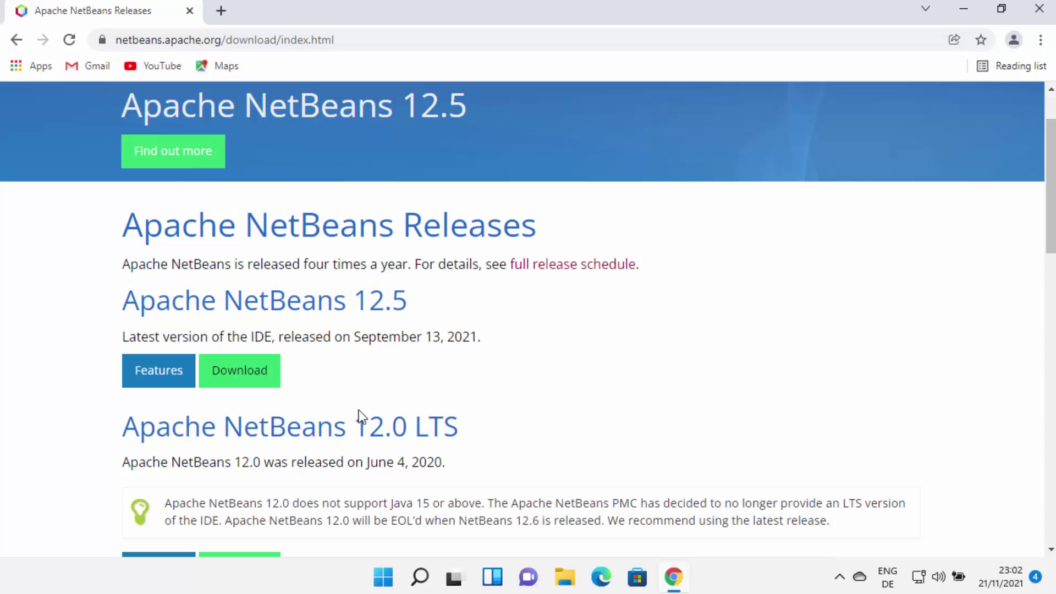
pyautogui.moveTo(139, 428); pyautogui.dragTo(456, 428)
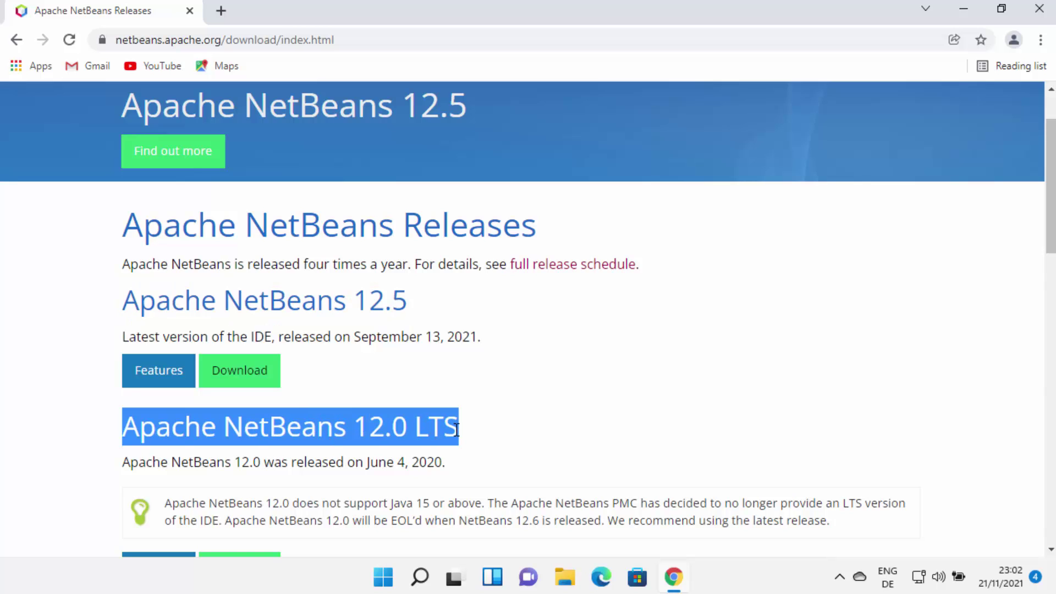
pyautogui.doubleClick(445, 429)
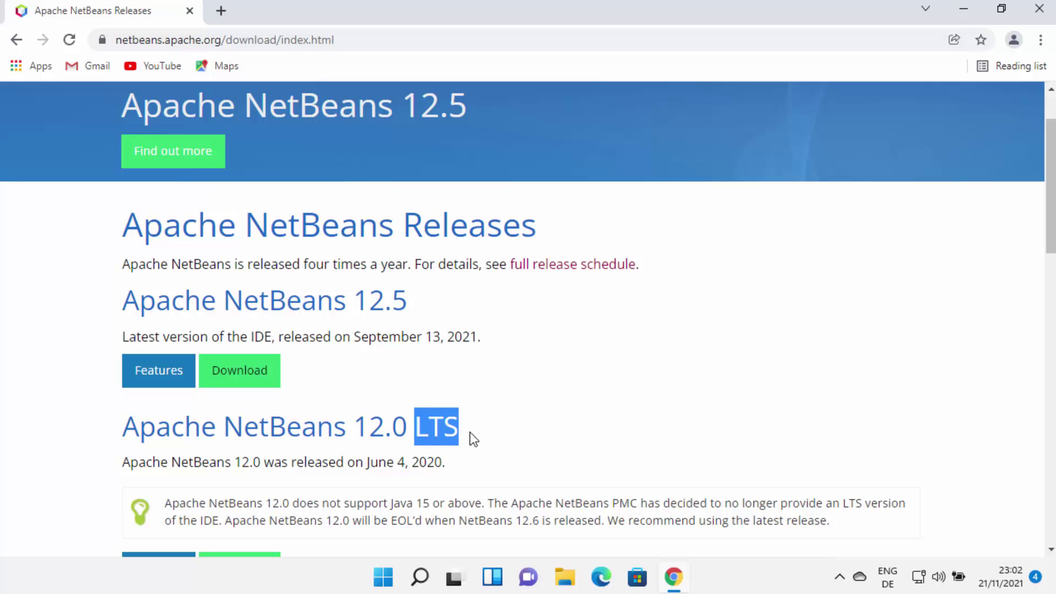
pyautogui.doubleClick(438, 432)
pyautogui.moveTo(156, 309); pyautogui.dragTo(409, 303)
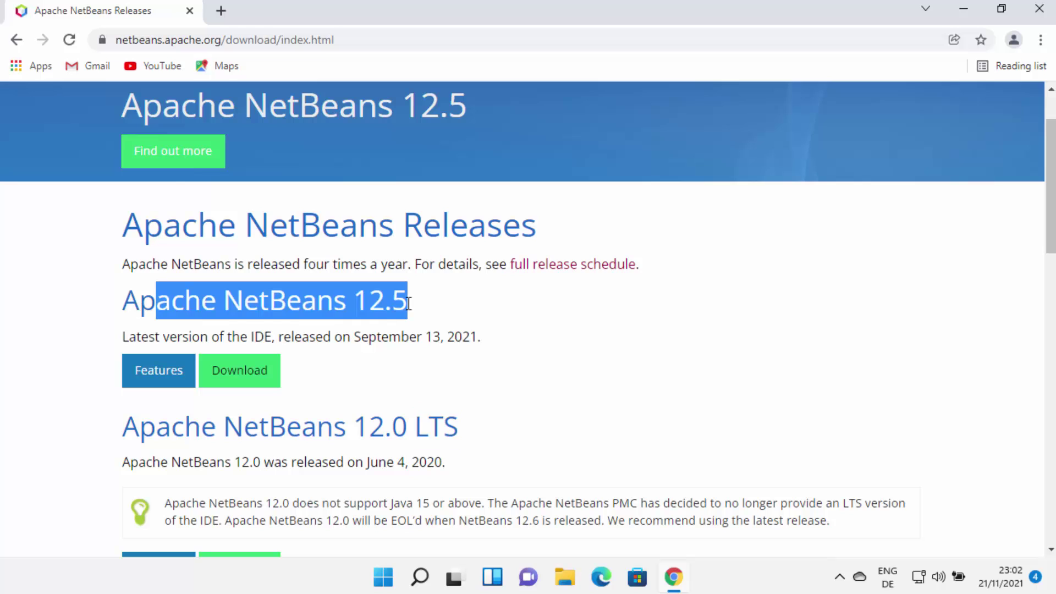
pyautogui.click(446, 367)
pyautogui.scroll(-1, 448, 363)
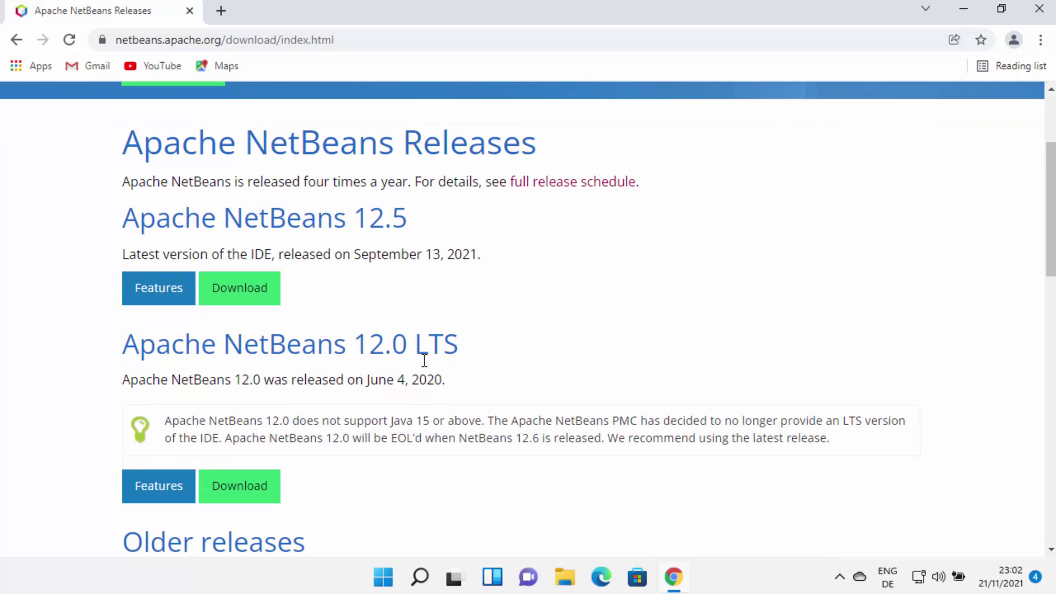
pyautogui.scroll(-1, 425, 354)
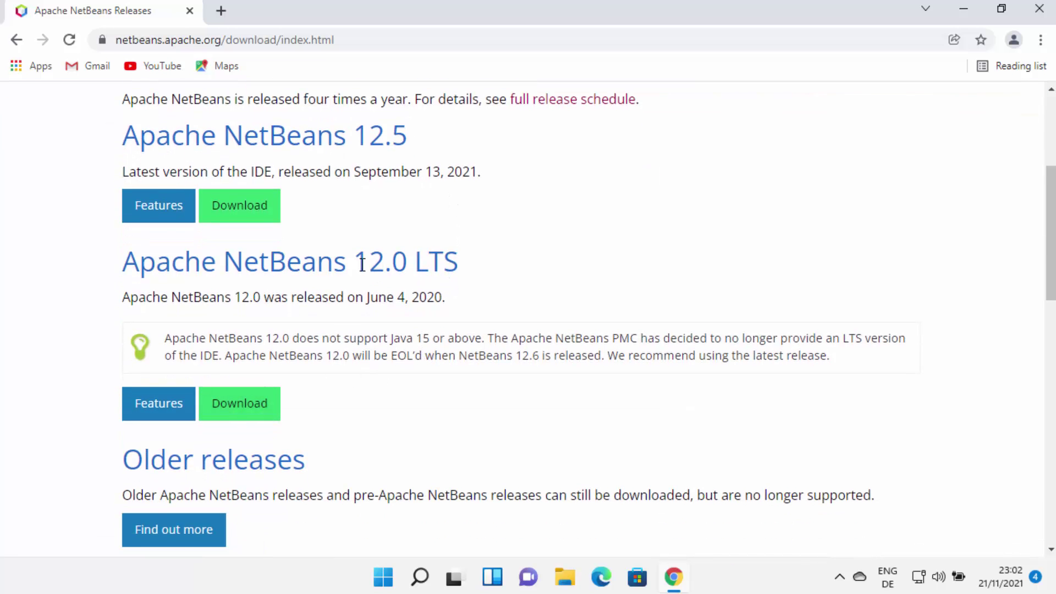
pyautogui.moveTo(361, 264); pyautogui.dragTo(448, 260)
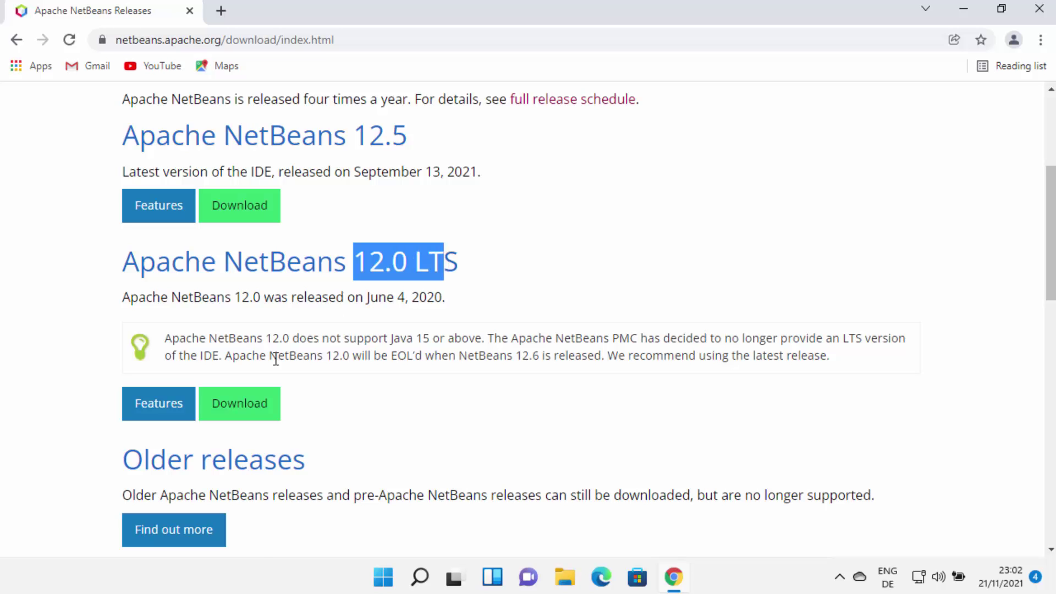
pyautogui.click(245, 416)
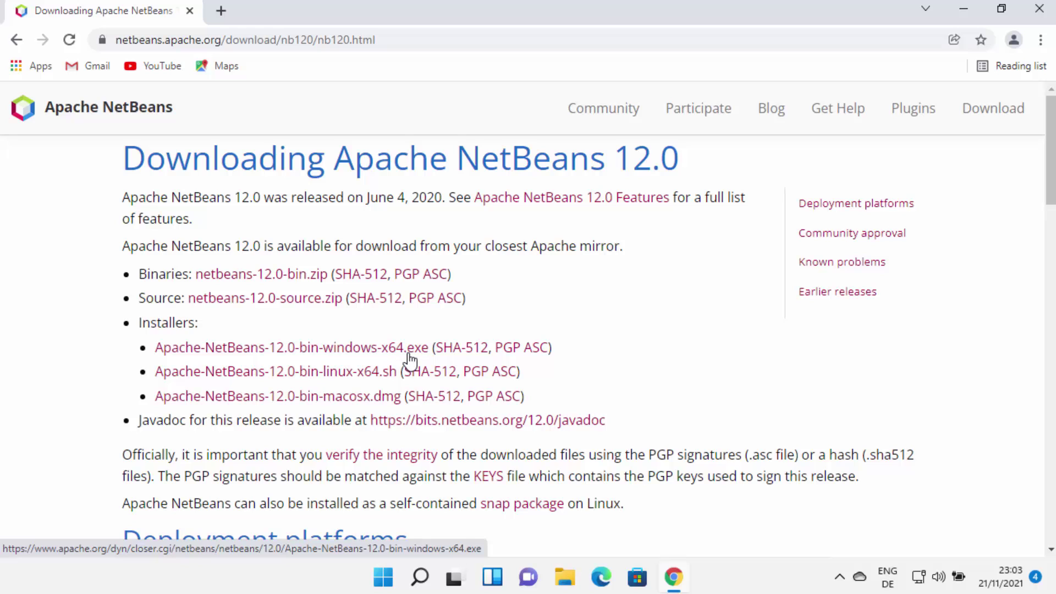
# Step: Download Apache-NetBeans-12.0-bin-windows-x64.exe from the HTTP mirror
pyautogui.click(352, 348)
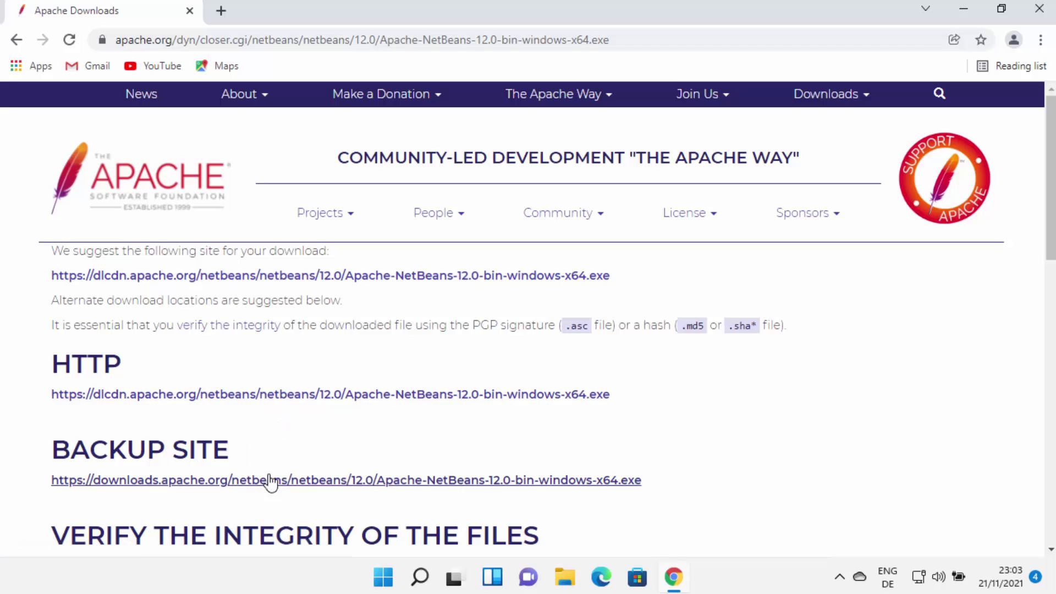
pyautogui.click(291, 400)
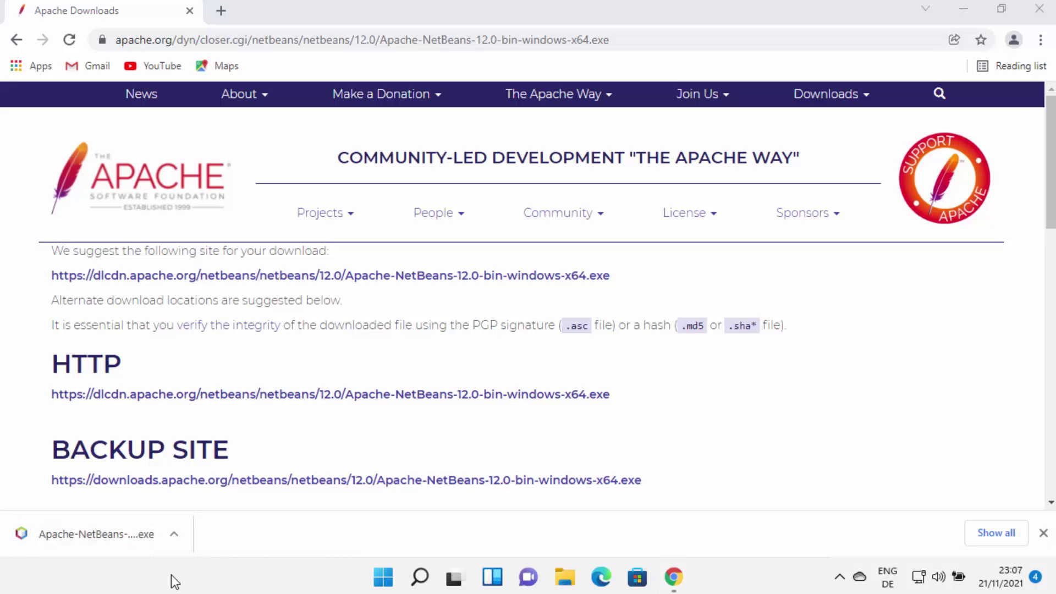
# Step: Run the downloaded NetBeans 12.0 installer and approve the User Account Control prompt
pyautogui.click(117, 534)
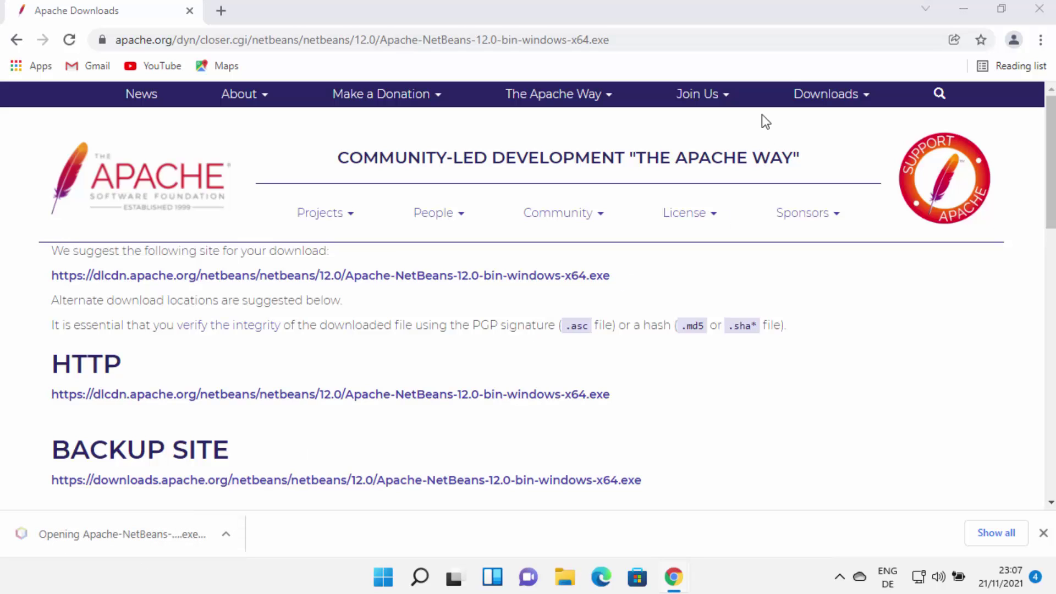
pyautogui.click(960, 12)
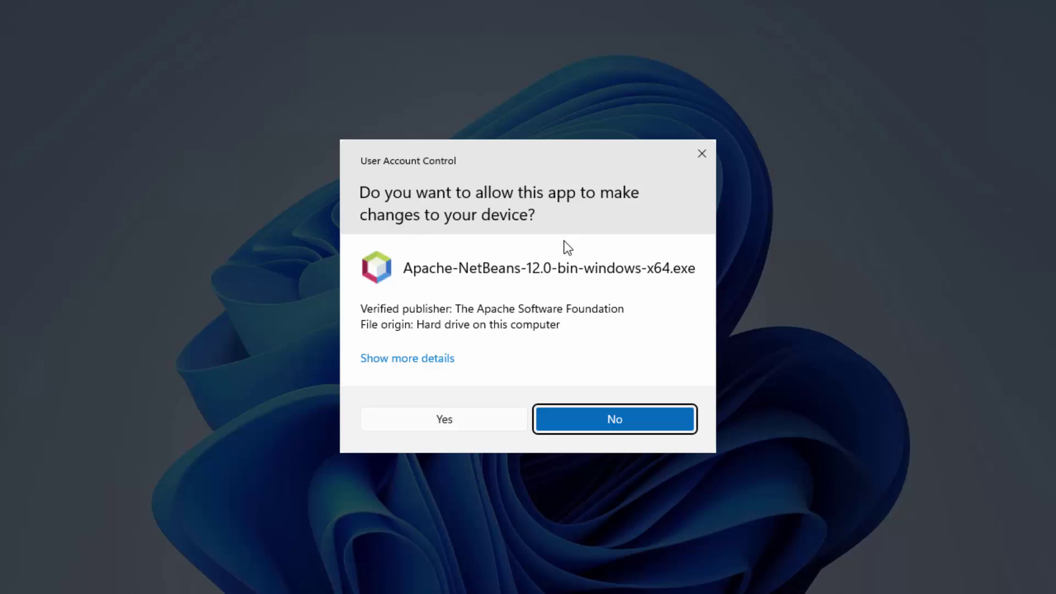
pyautogui.click(453, 419)
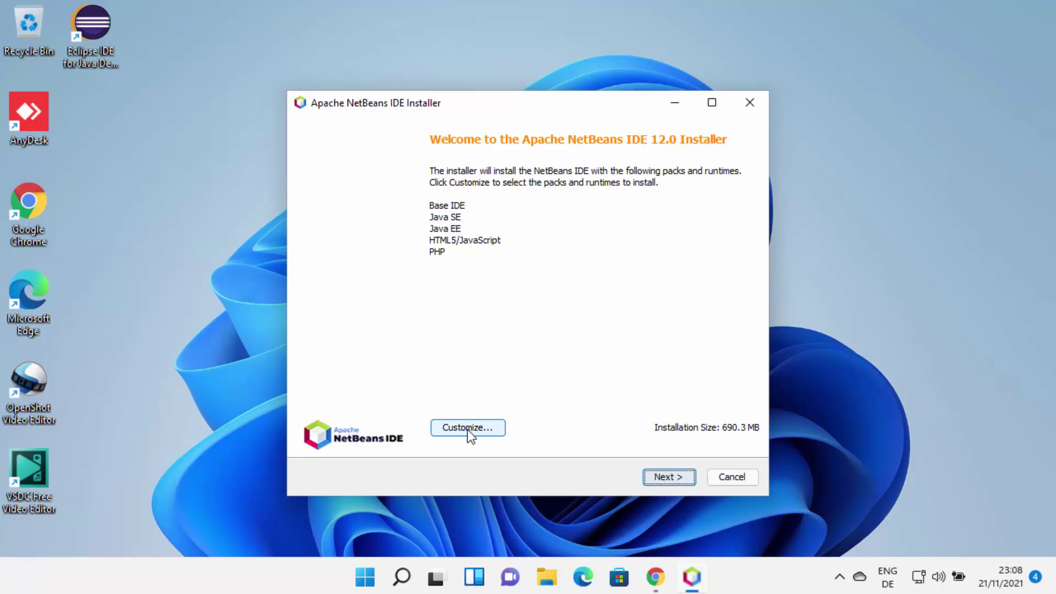
# Step: Go past the welcome page and accept the license agreement terms
pyautogui.click(669, 476)
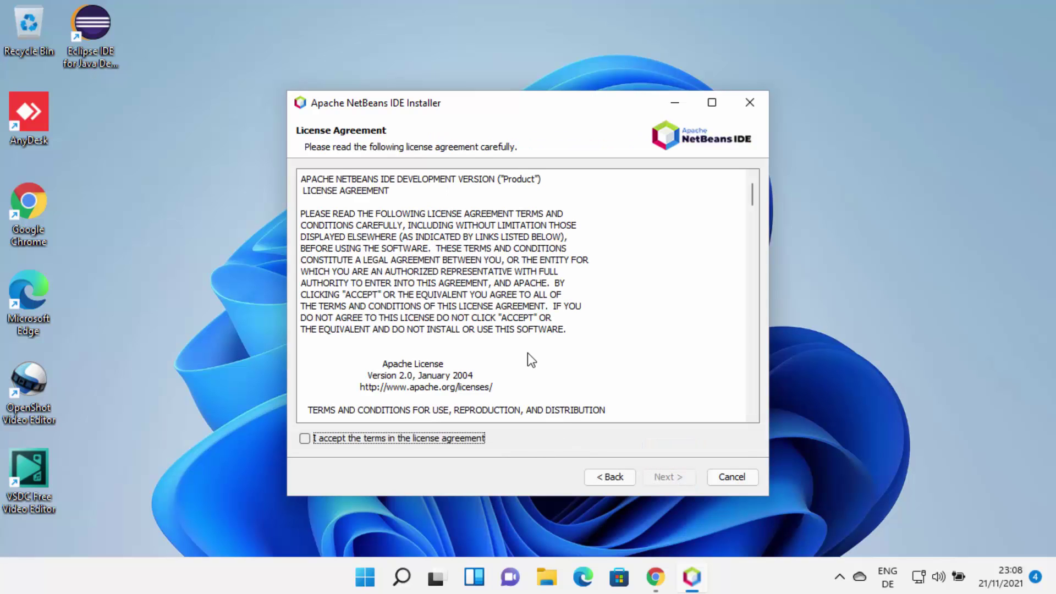
pyautogui.scroll(-2, 445, 282)
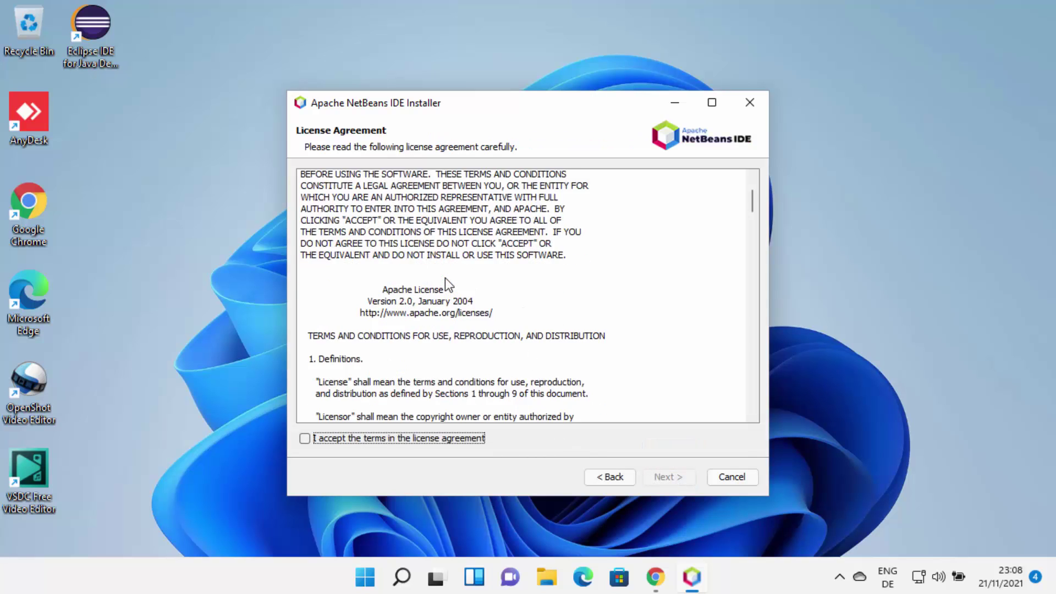
pyautogui.scroll(-20, 448, 283)
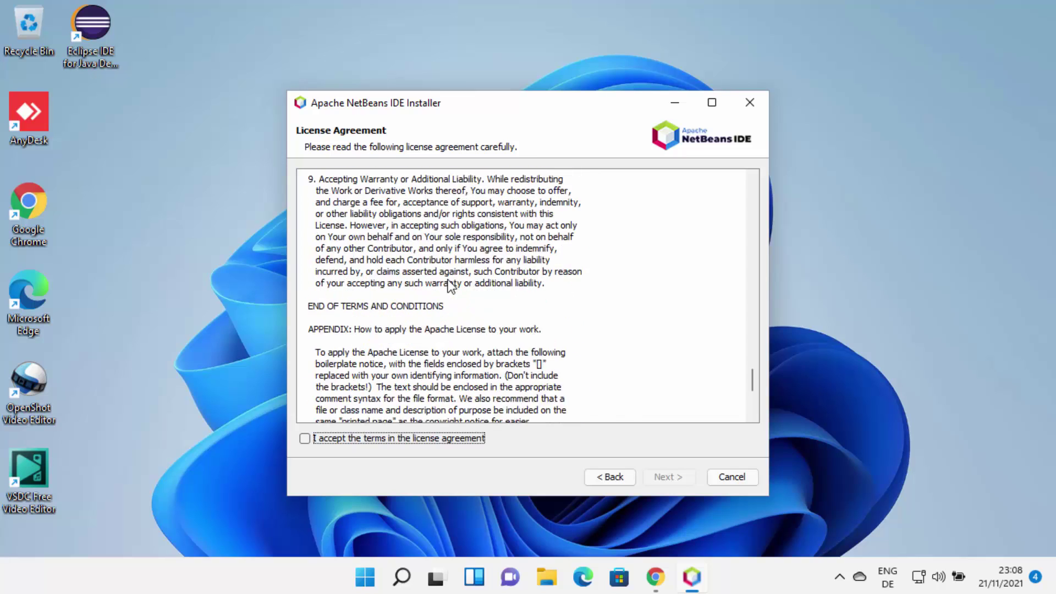
pyautogui.scroll(-6, 450, 285)
pyautogui.click(304, 438)
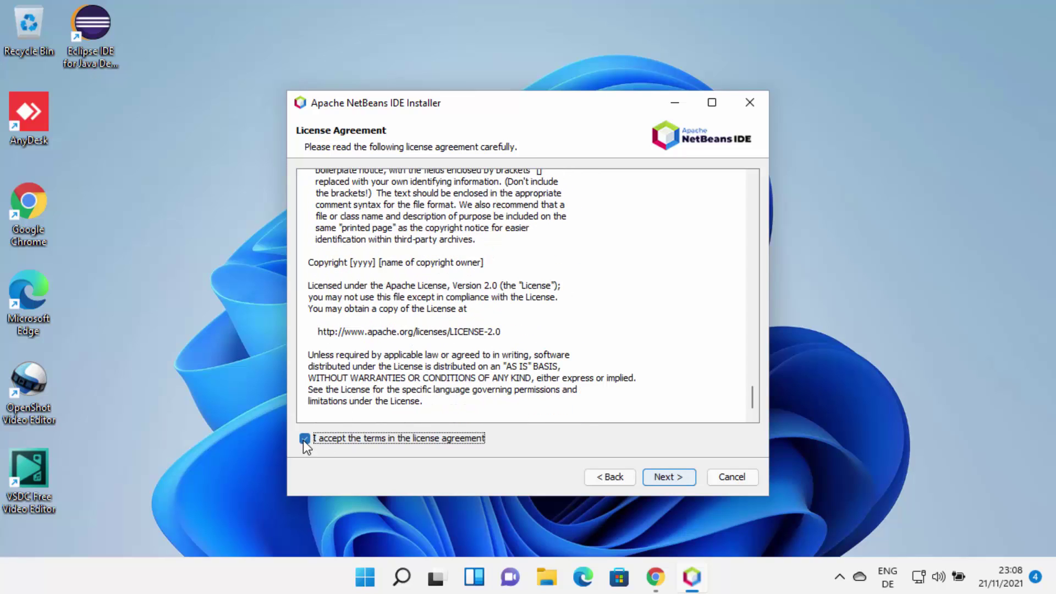
# Step: Keep C:\Program Files\NetBeans-12.0 as the install folder with jdk-17.0.1, and continue to the summary
pyautogui.click(650, 475)
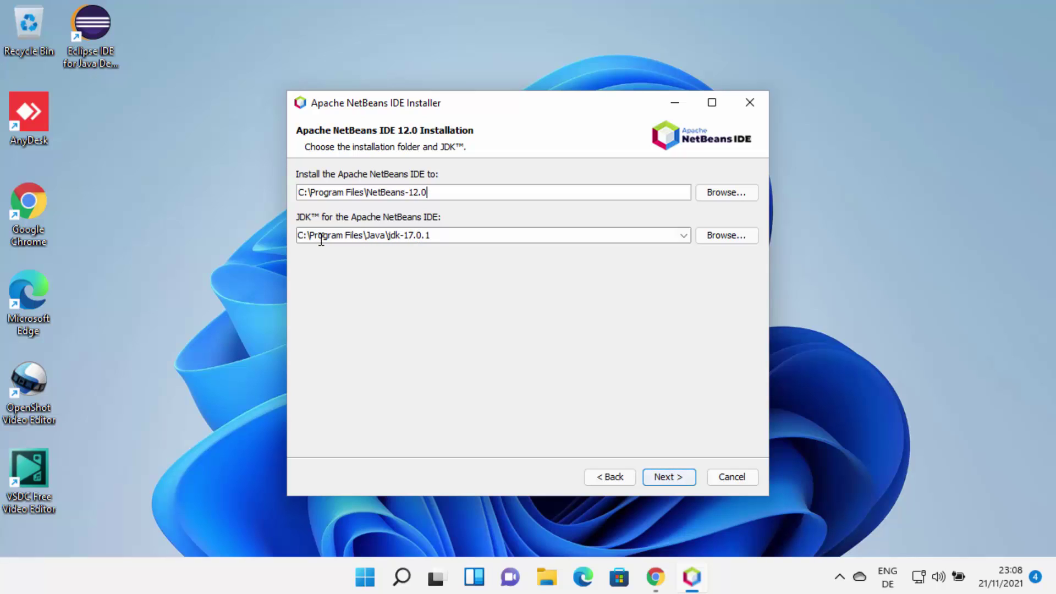
pyautogui.doubleClick(450, 235)
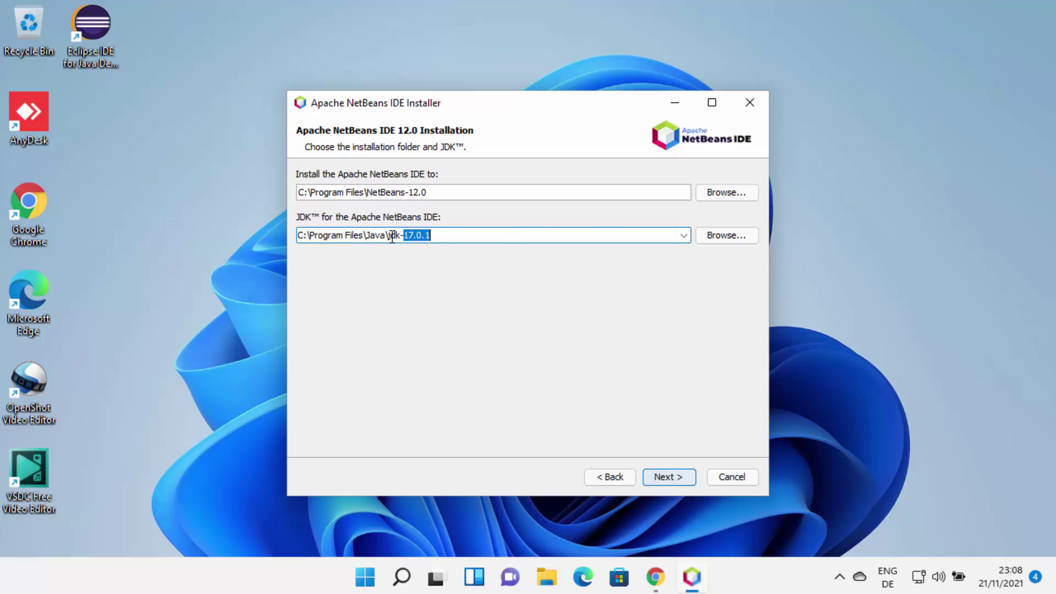
pyautogui.click(682, 234)
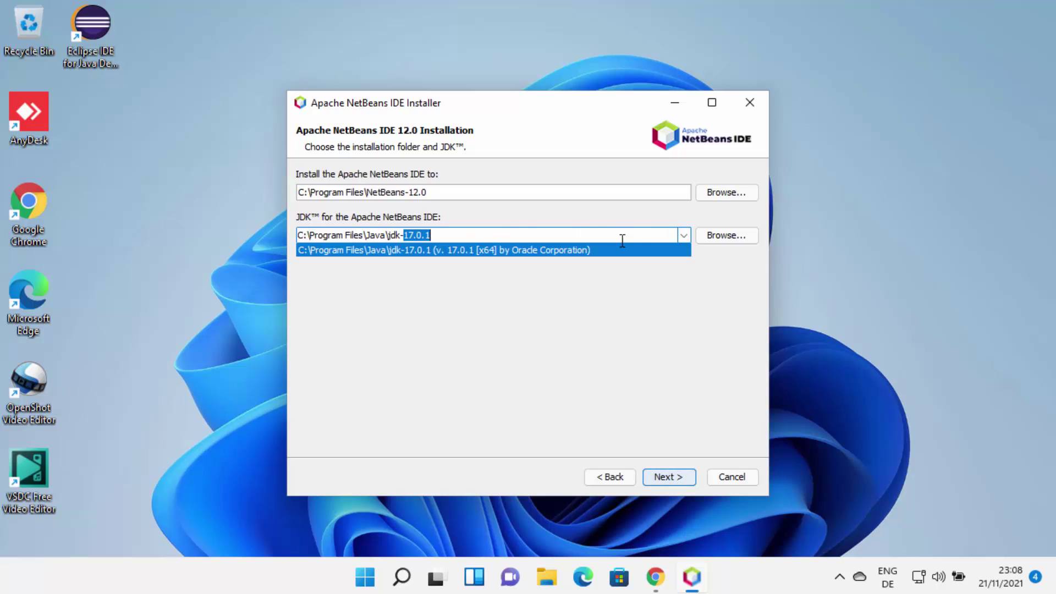
pyautogui.click(439, 236)
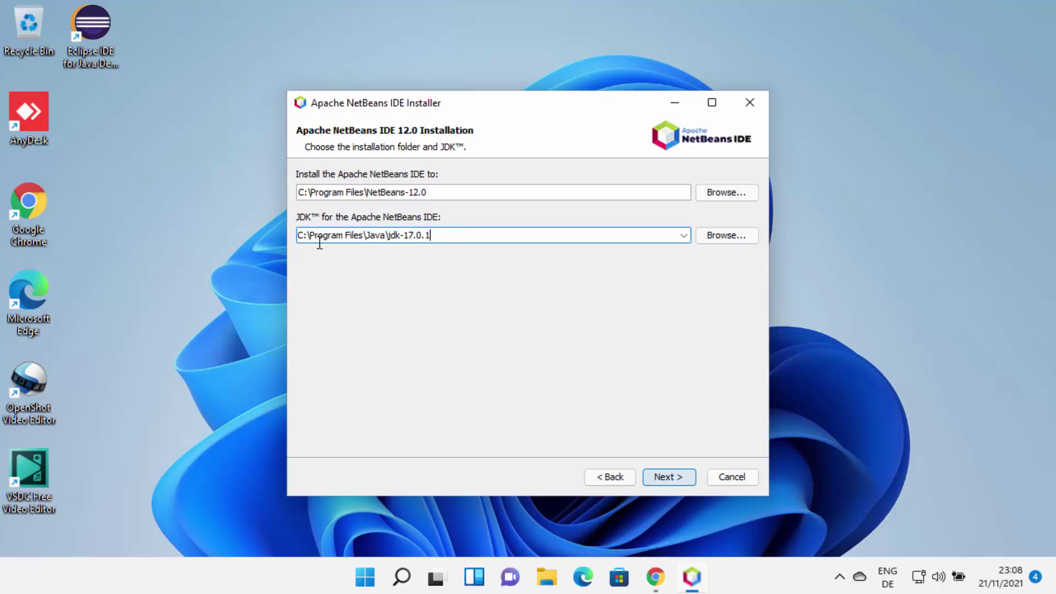
pyautogui.tripleClick(298, 235)
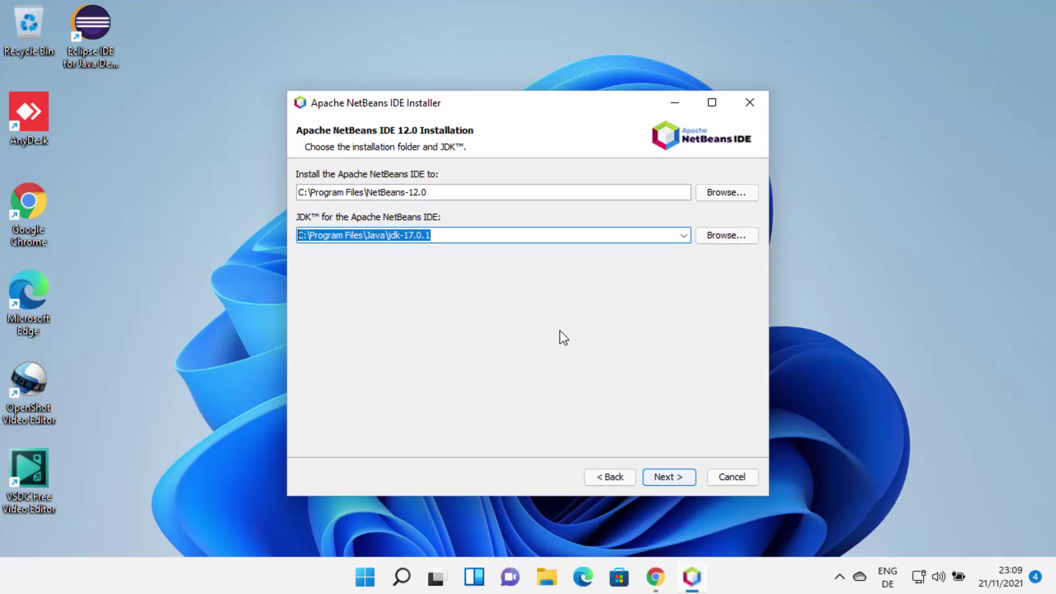
pyautogui.click(668, 478)
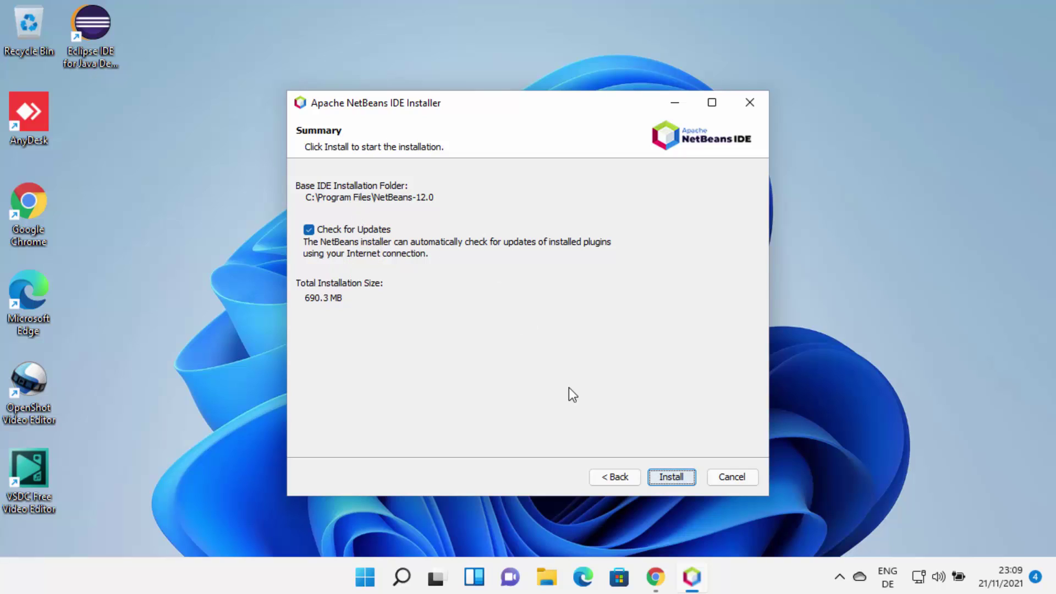
# Step: Install NetBeans IDE 12.0 from the Summary page
pyautogui.click(668, 477)
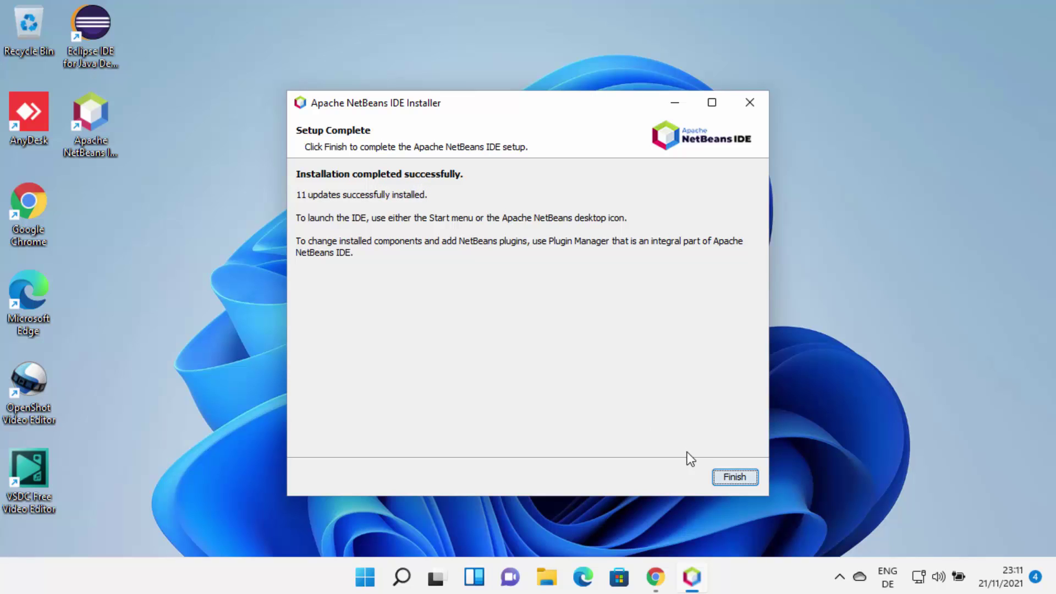
# Step: Finish the installer and open NetBeans IDE 12.0 from its desktop shortcut
pyautogui.click(727, 482)
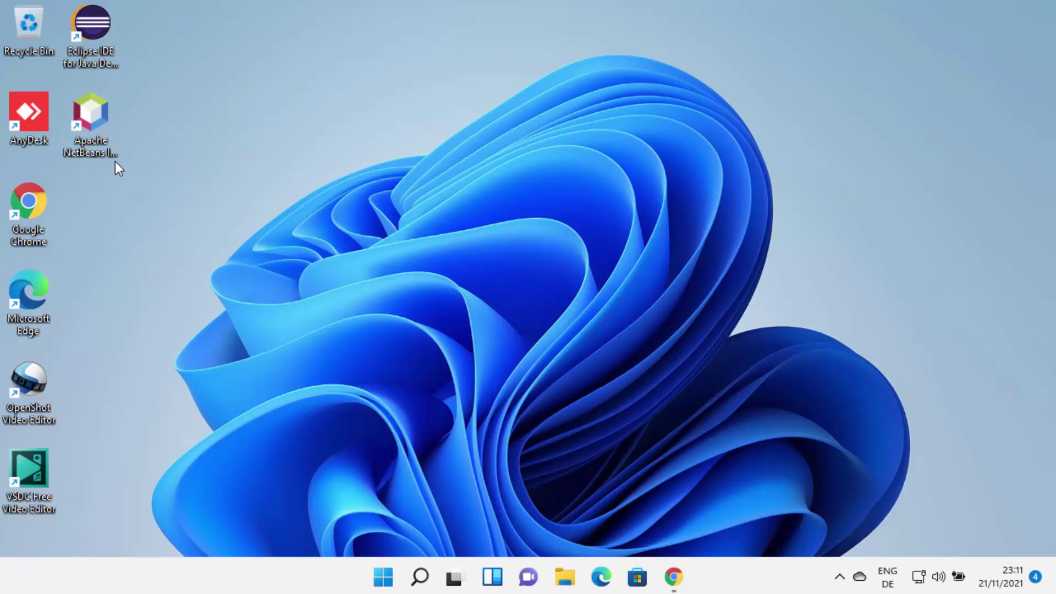
pyautogui.click(98, 118)
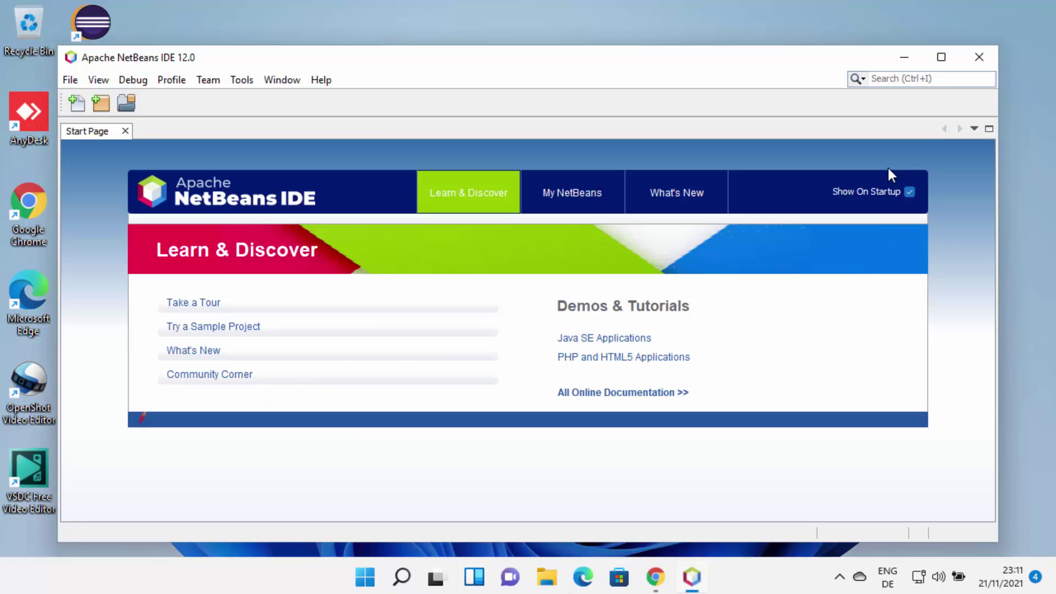
# Step: Maximize the IDE window and start a new project from the File menu
pyautogui.click(941, 57)
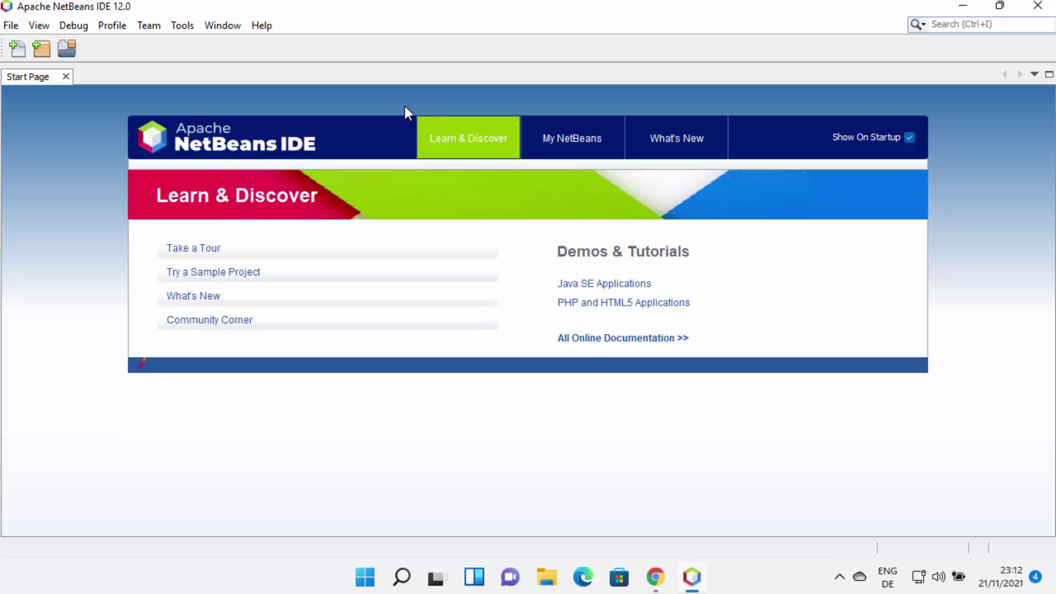
pyautogui.click(16, 25)
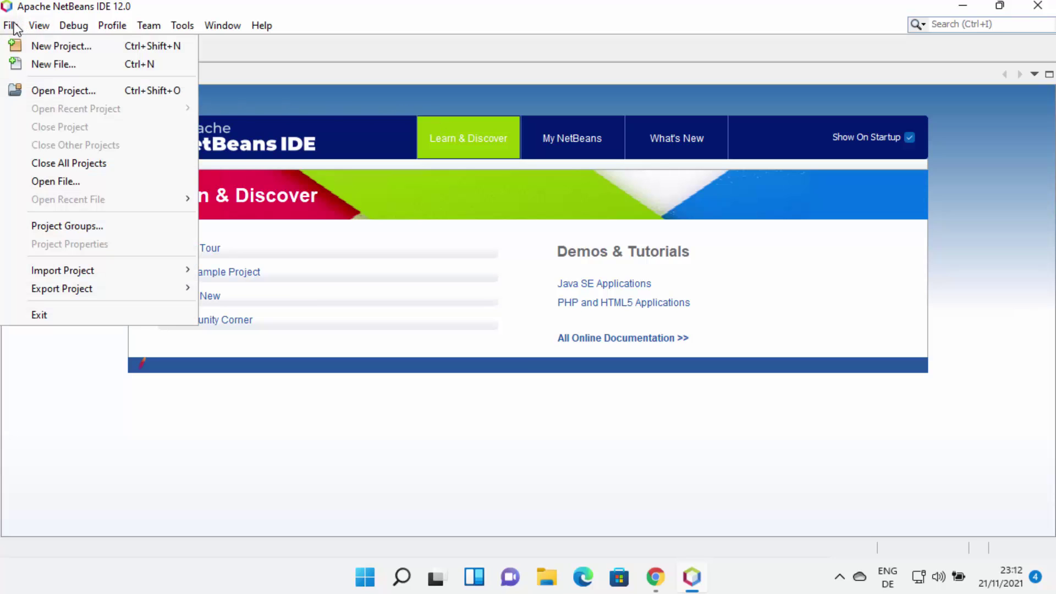
pyautogui.click(44, 47)
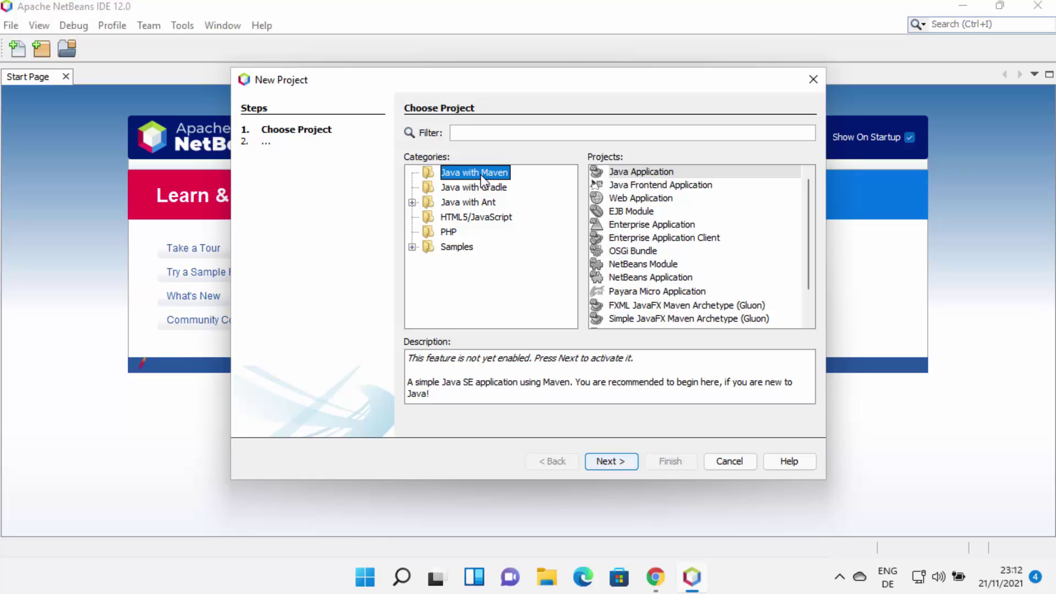
# Step: Pick Java Application under Java with Maven and continue
pyautogui.click(638, 172)
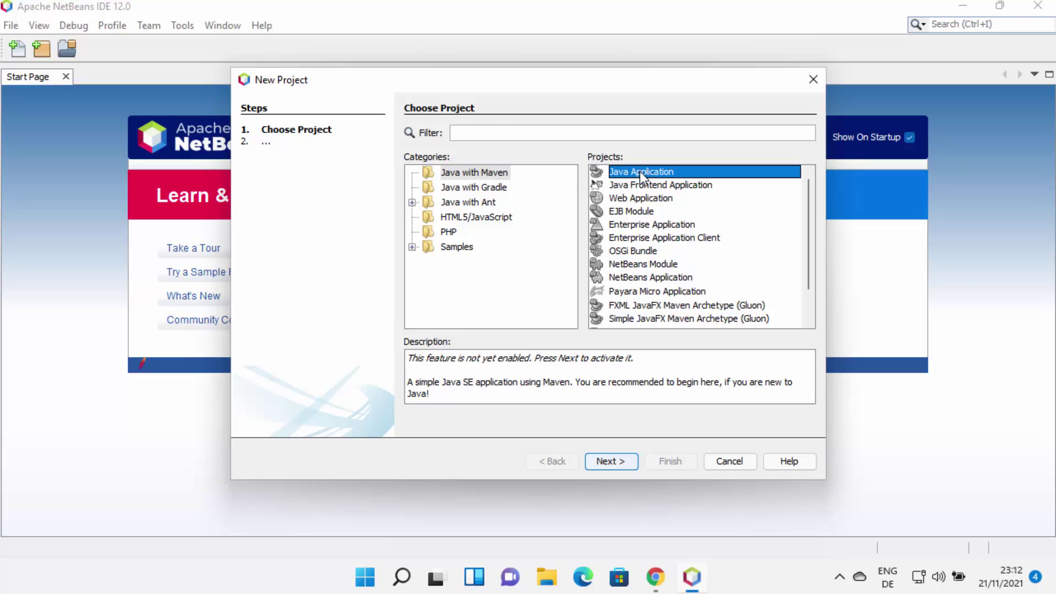
pyautogui.click(612, 461)
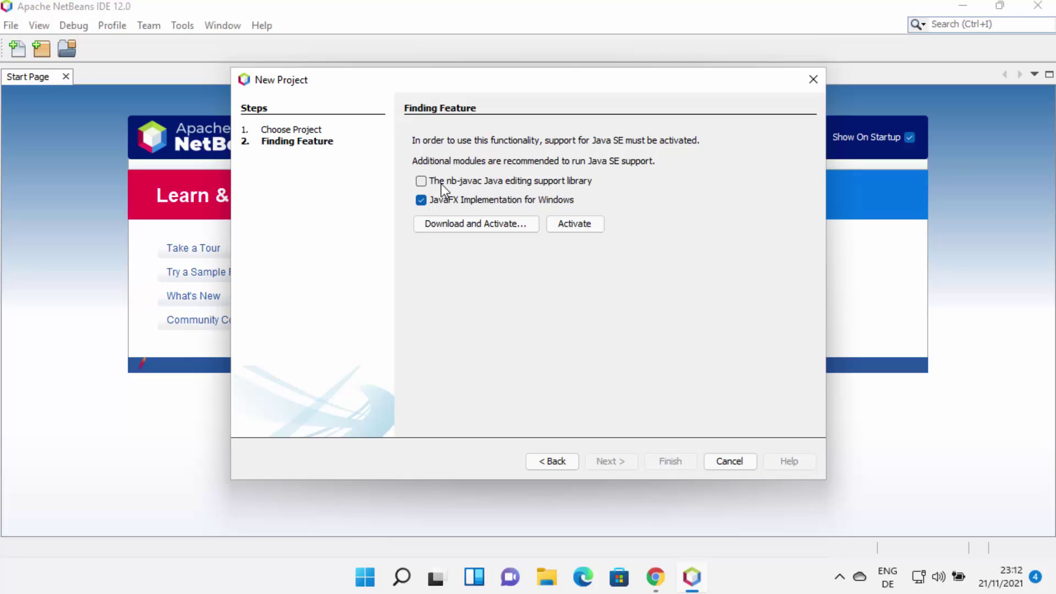
# Step: Include the nb-javac editing library and download and activate Java SE support
pyautogui.click(423, 181)
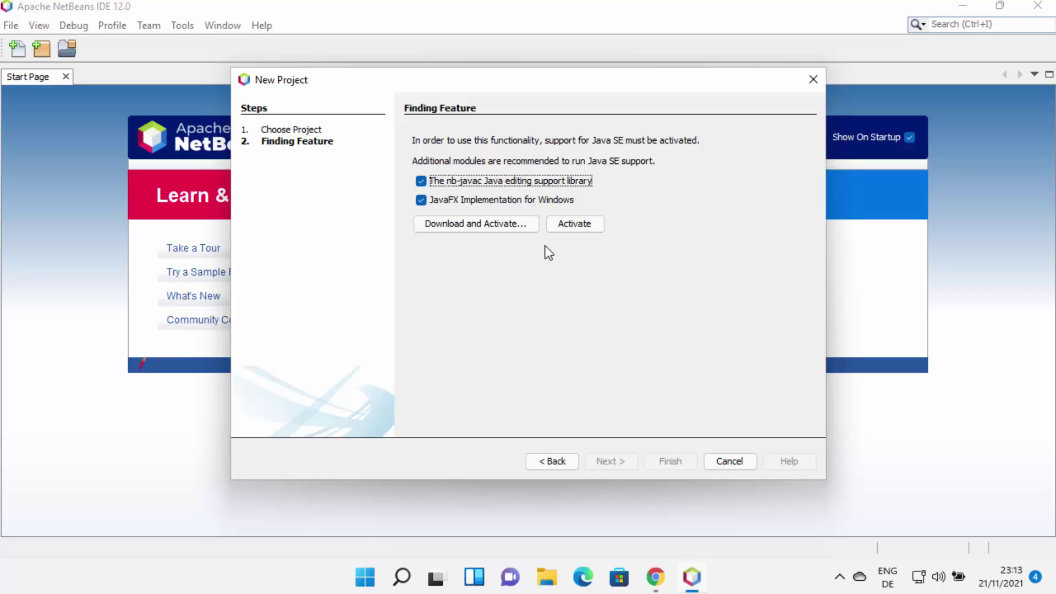
pyautogui.click(496, 224)
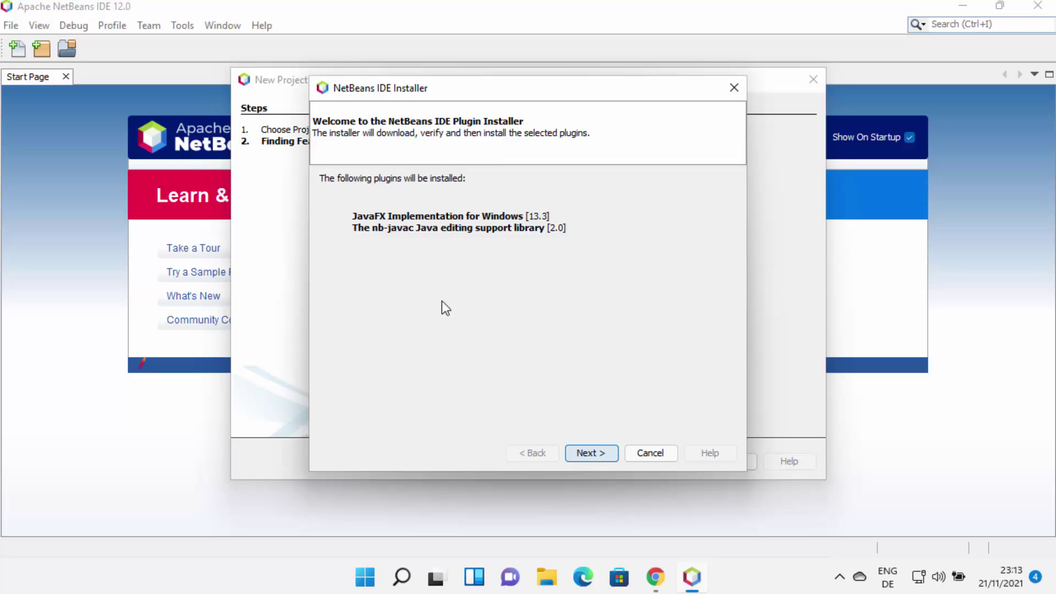
# Step: Accept the license and install the JavaFX and nb-javac plugins
pyautogui.click(584, 455)
pyautogui.click(327, 414)
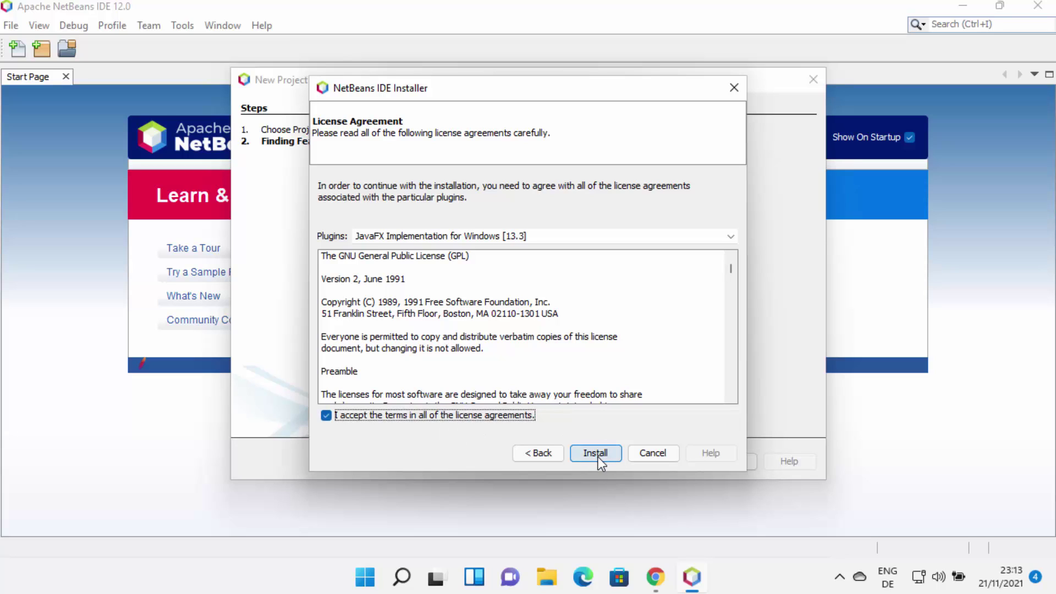
pyautogui.click(598, 457)
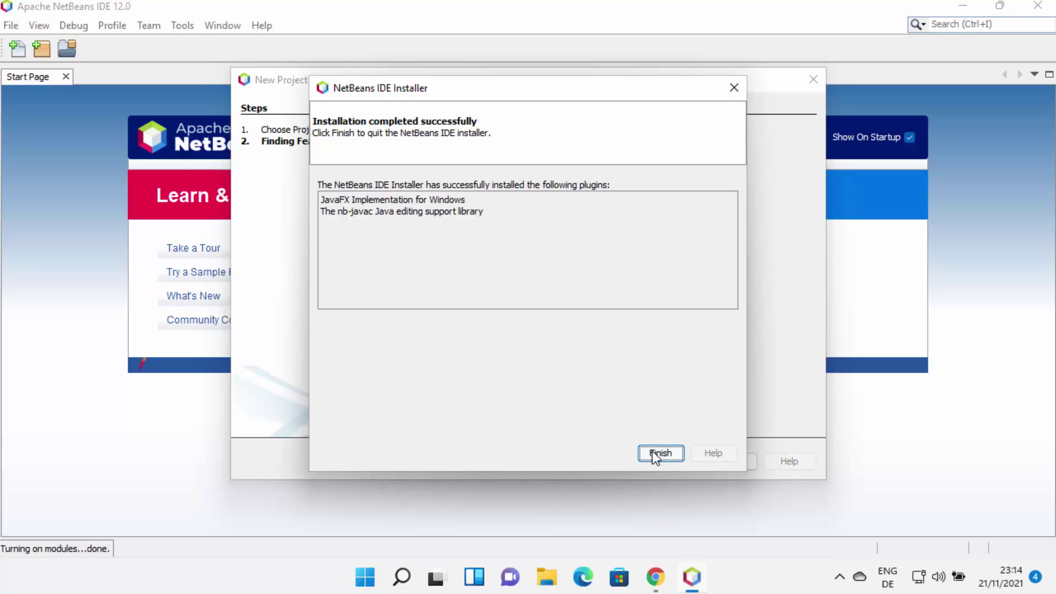
pyautogui.click(652, 452)
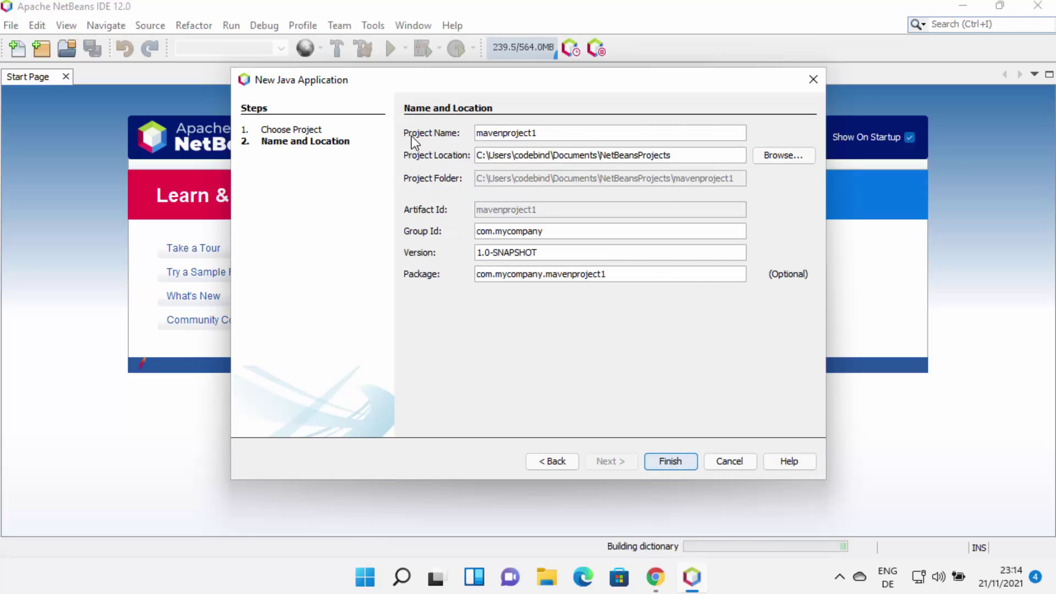
# Step: Keep the default name mavenproject1 and finish creating the Maven project
pyautogui.doubleClick(506, 134)
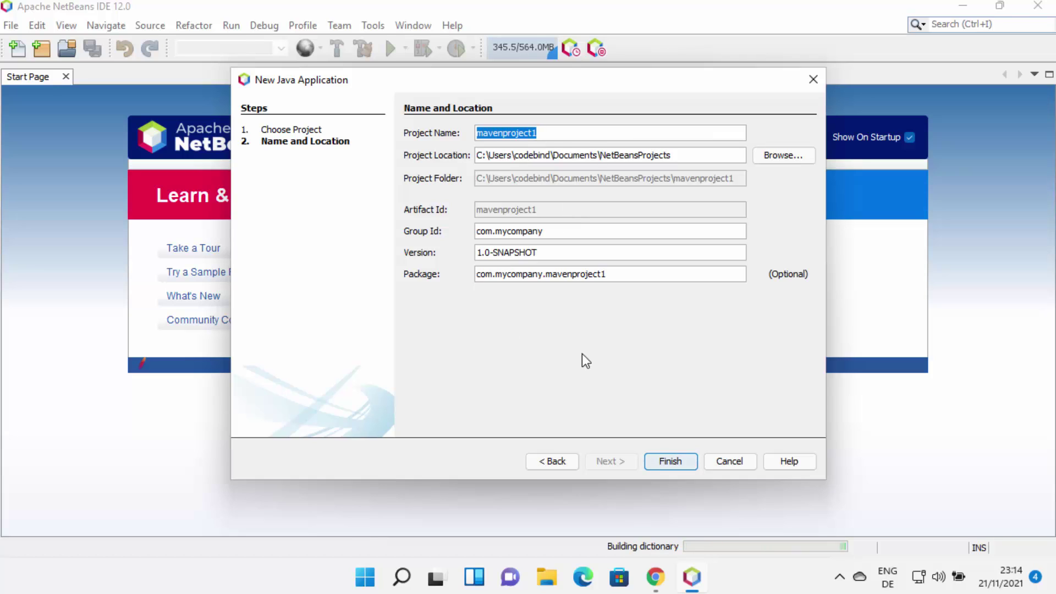
pyautogui.click(672, 463)
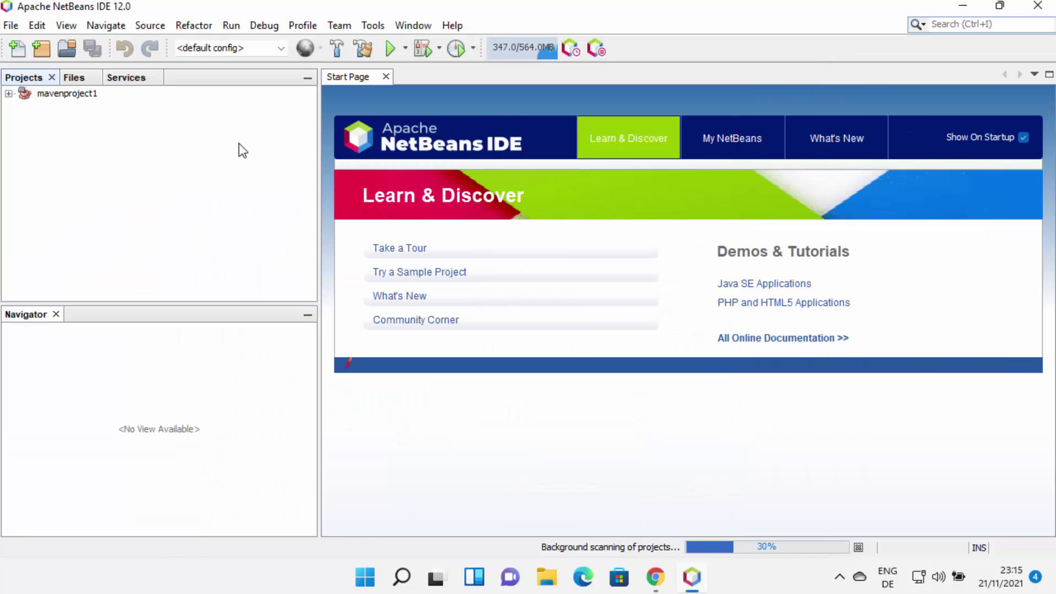
# Step: Expand mavenproject1 and Source Packages and select com.mycompany.mavenproject1
pyautogui.click(8, 93)
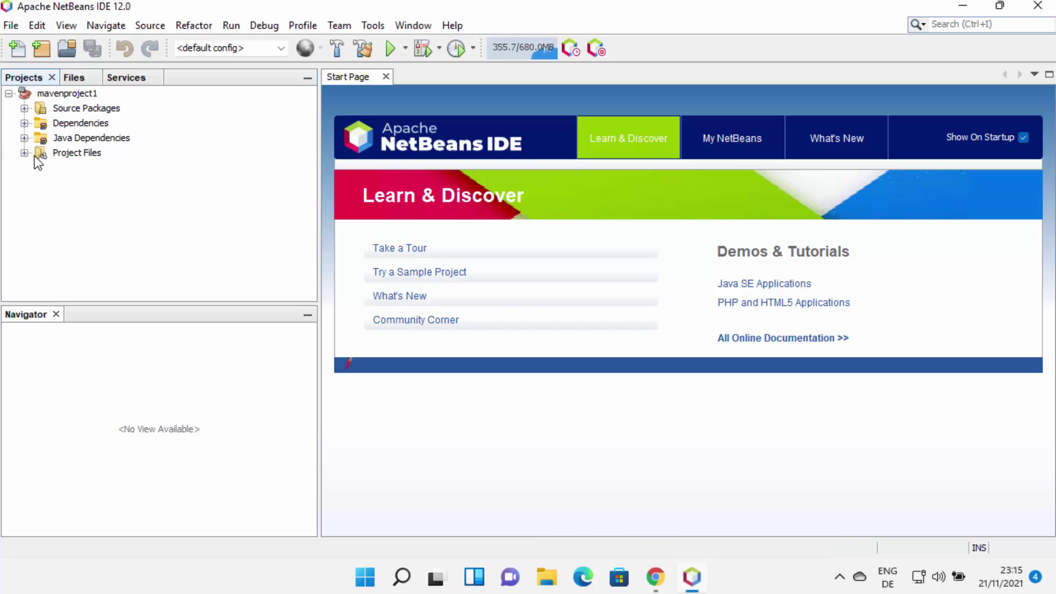
pyautogui.click(24, 108)
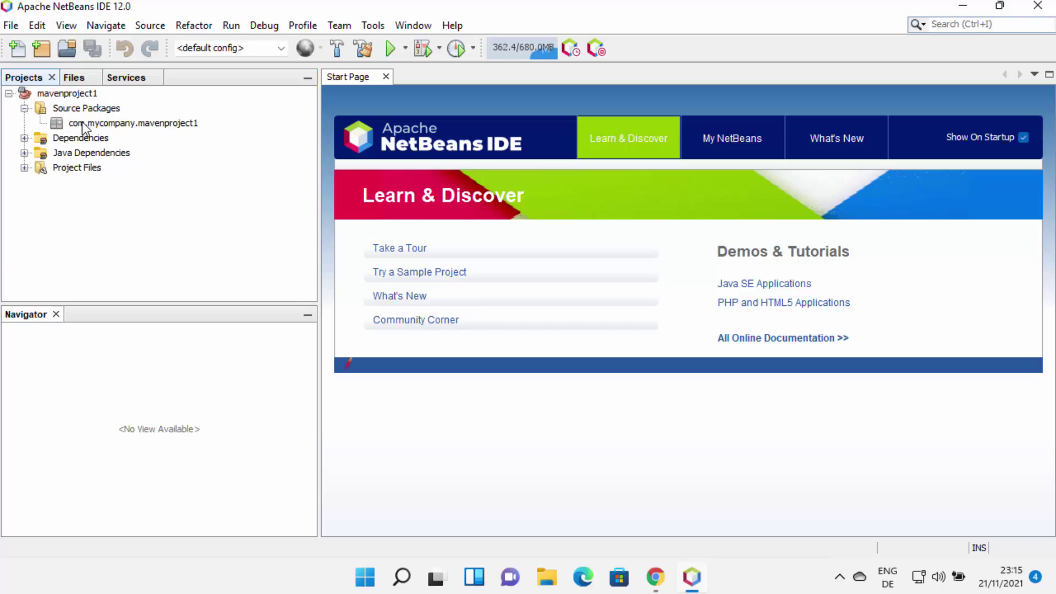
pyautogui.click(105, 126)
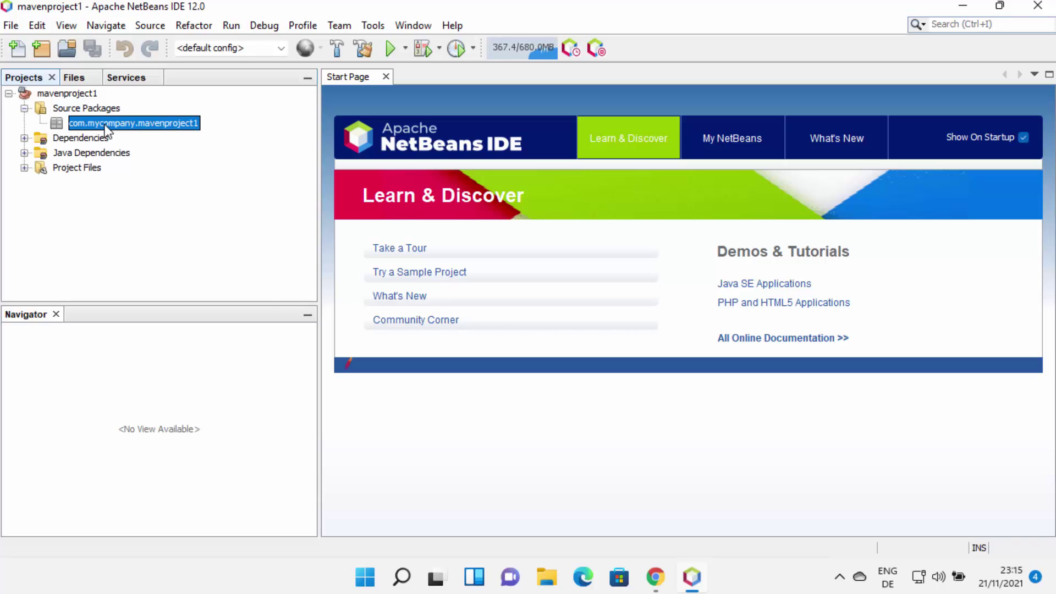
# Step: Choose New > Java Class from the com.mycompany.mavenproject1 package's context menu
pyautogui.rightClick(105, 125)
pyautogui.moveTo(165, 137)
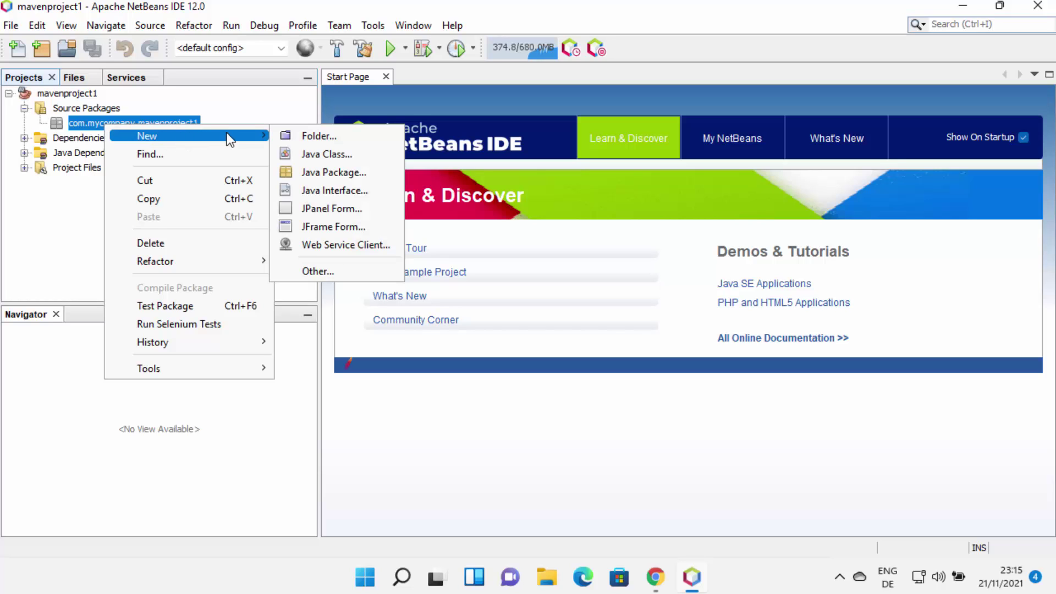
pyautogui.click(321, 154)
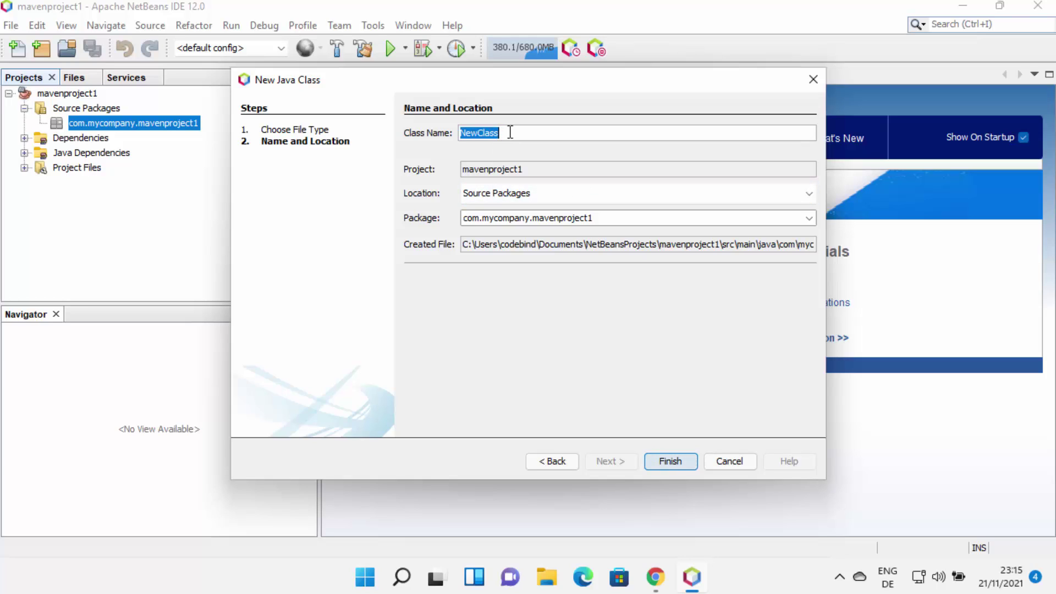
# Step: Name the new class Hello and create Hello.java
pyautogui.write('Hello')
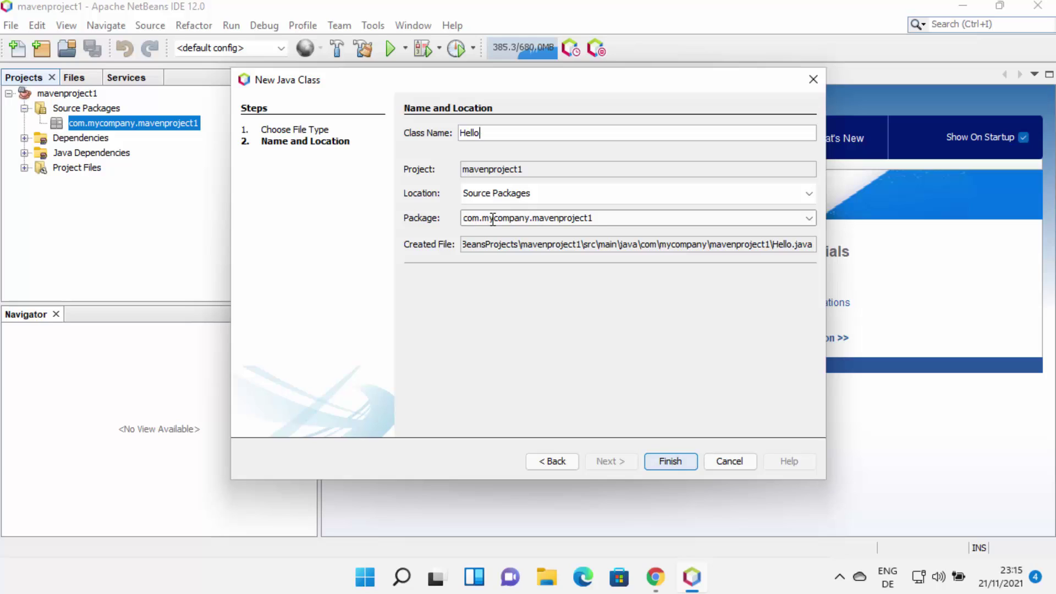
pyautogui.click(664, 463)
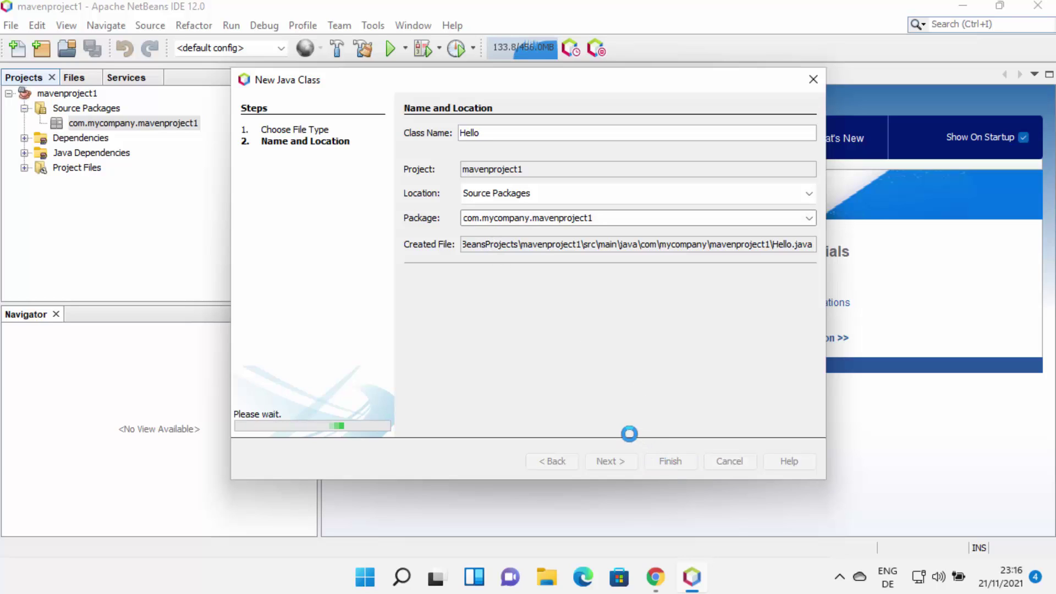